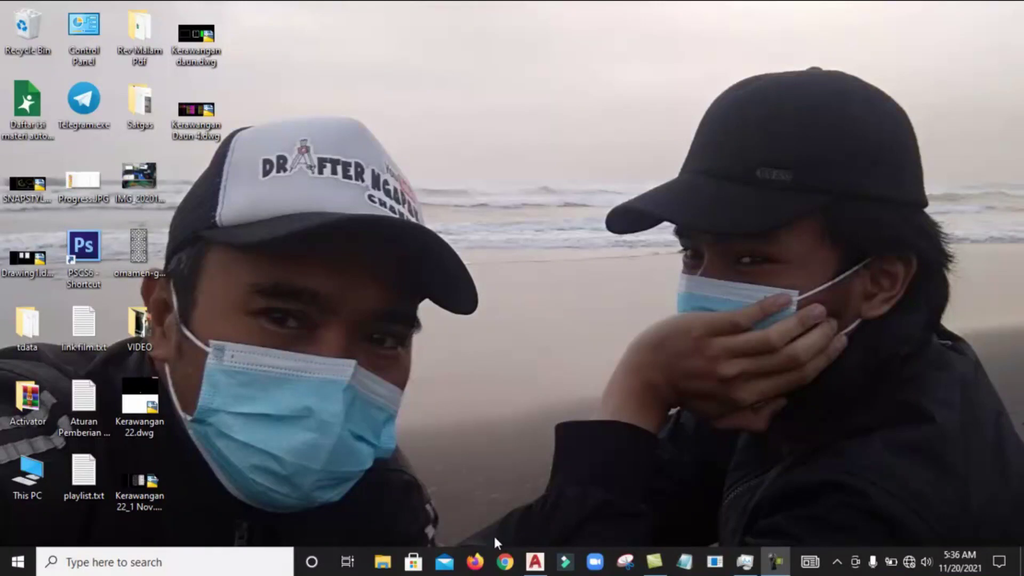
# Restore the AutoCAD 2017 window showing the 'CARA SETING KLIK KANAN' drawing
pyautogui.click(535, 562)
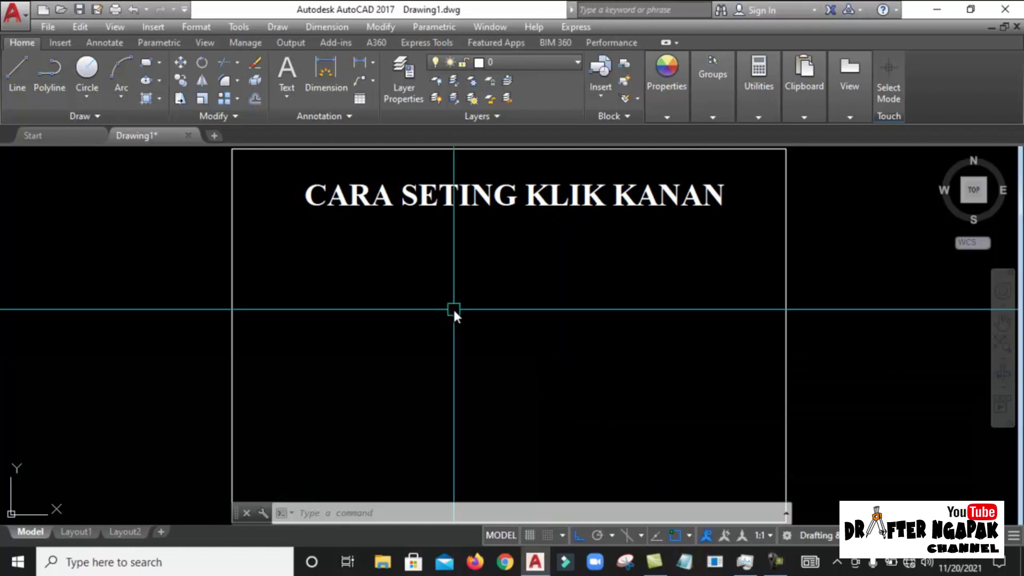
pyautogui.rightClick(453, 307)
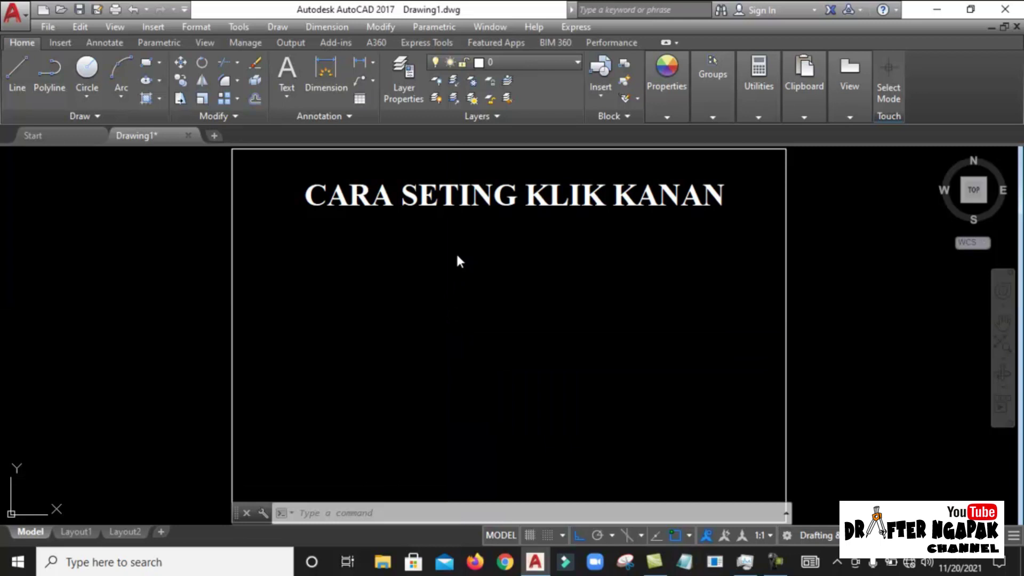
pyautogui.write('op')
pyautogui.press('Return')
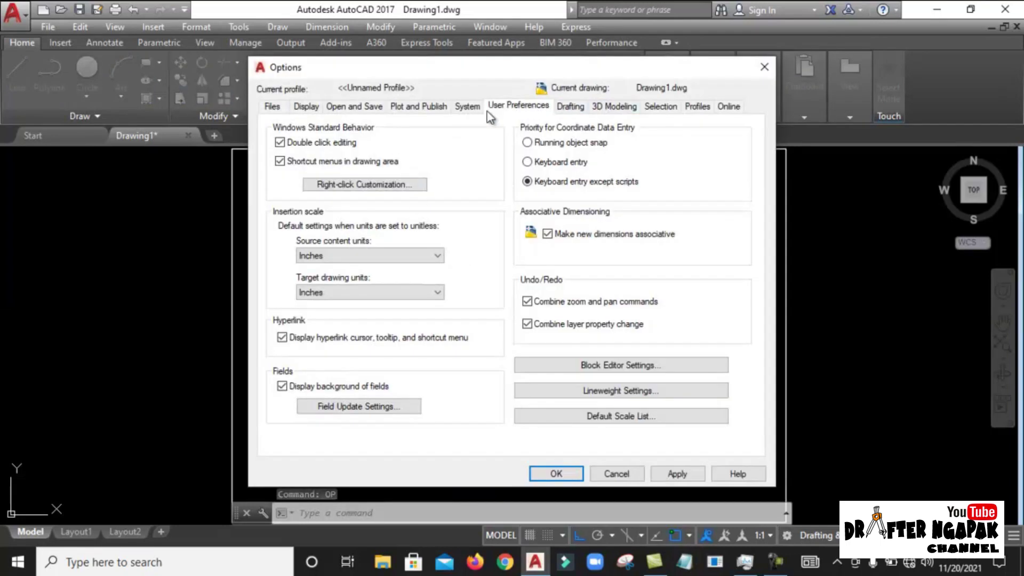
pyautogui.click(352, 188)
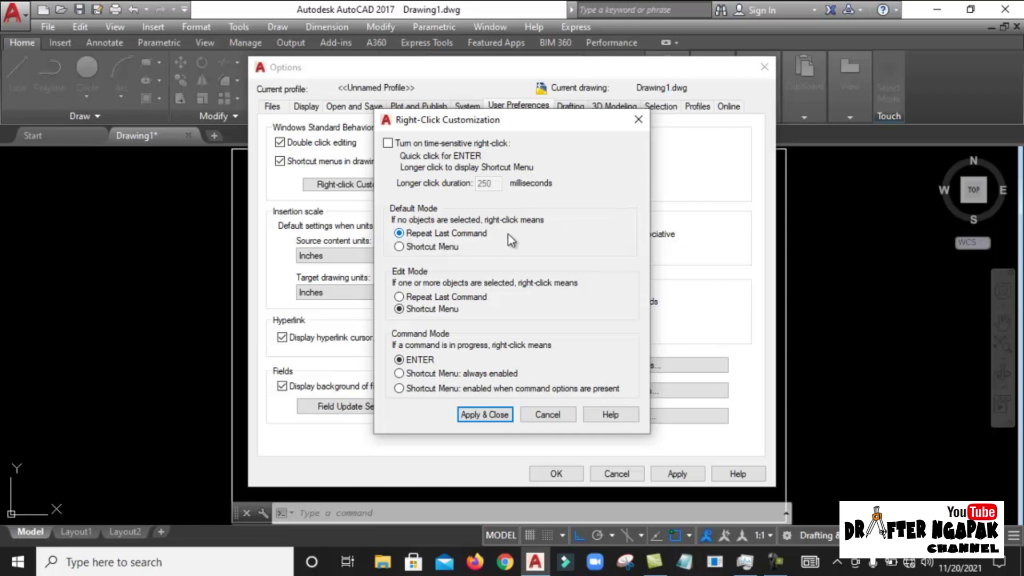
pyautogui.click(544, 416)
pyautogui.click(616, 473)
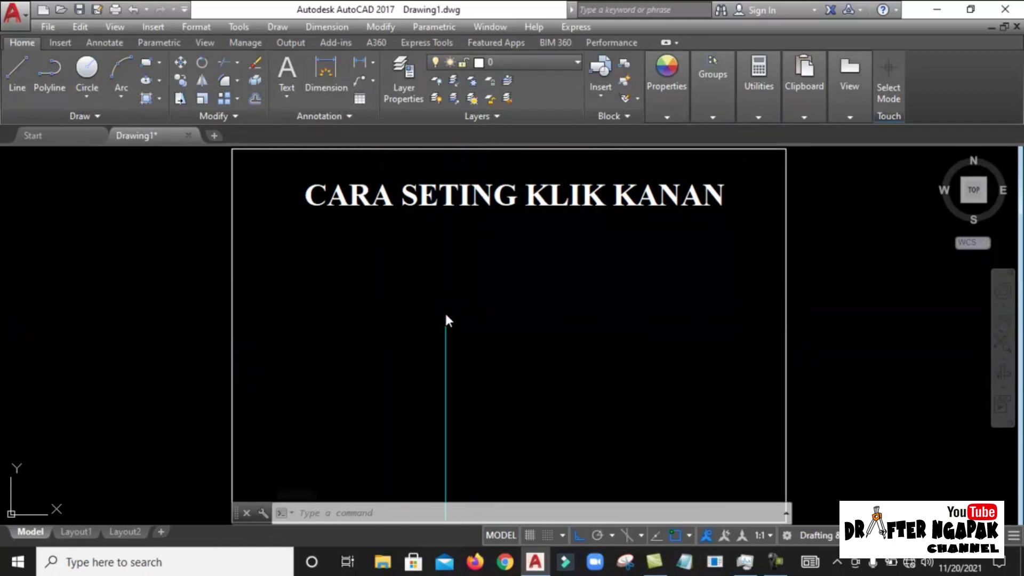
pyautogui.rightClick(448, 320)
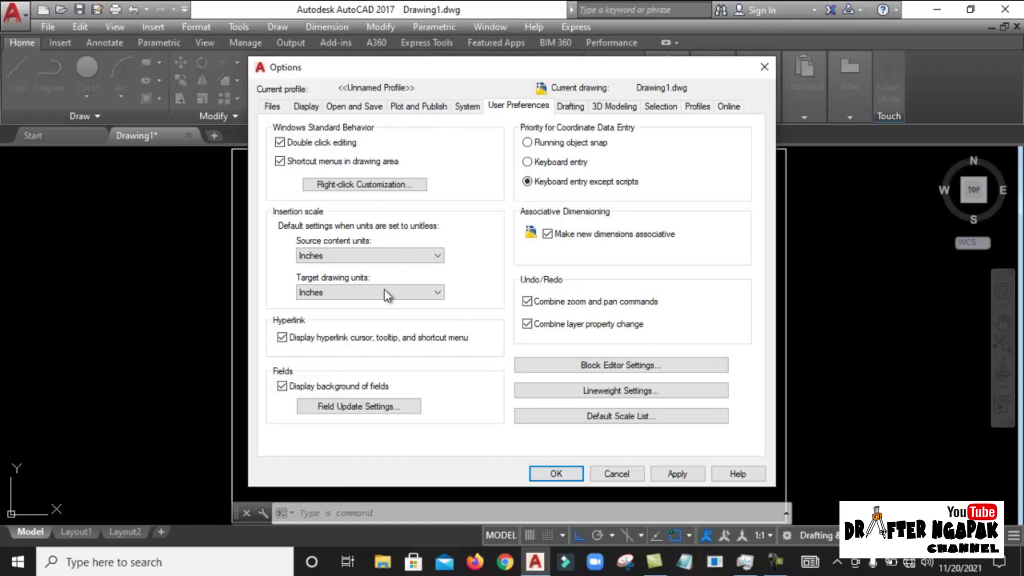
pyautogui.click(617, 473)
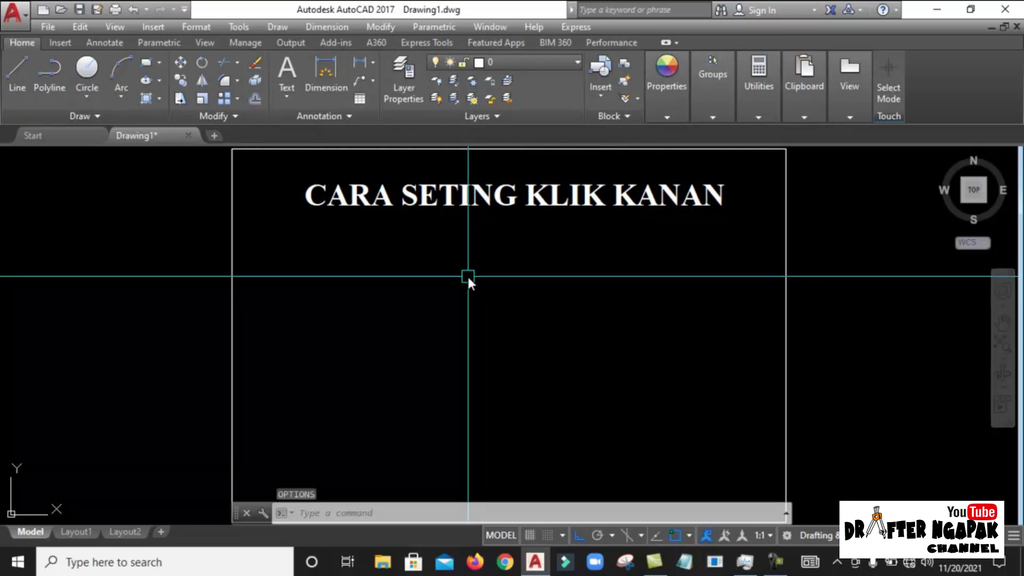
# Draw the first horizontal line below the title with L, right-clicking to end it
pyautogui.write('L')
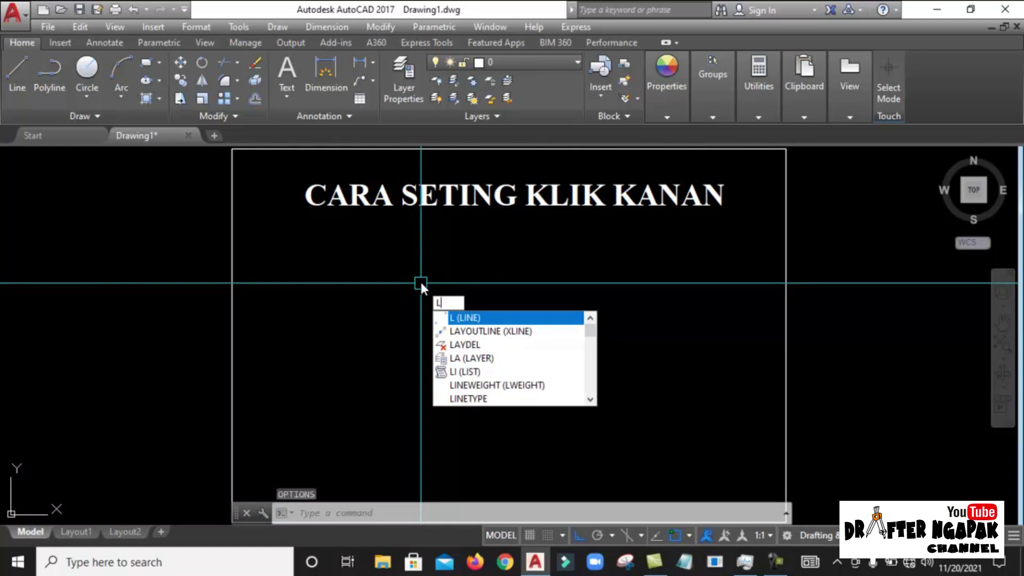
pyautogui.press('Return')
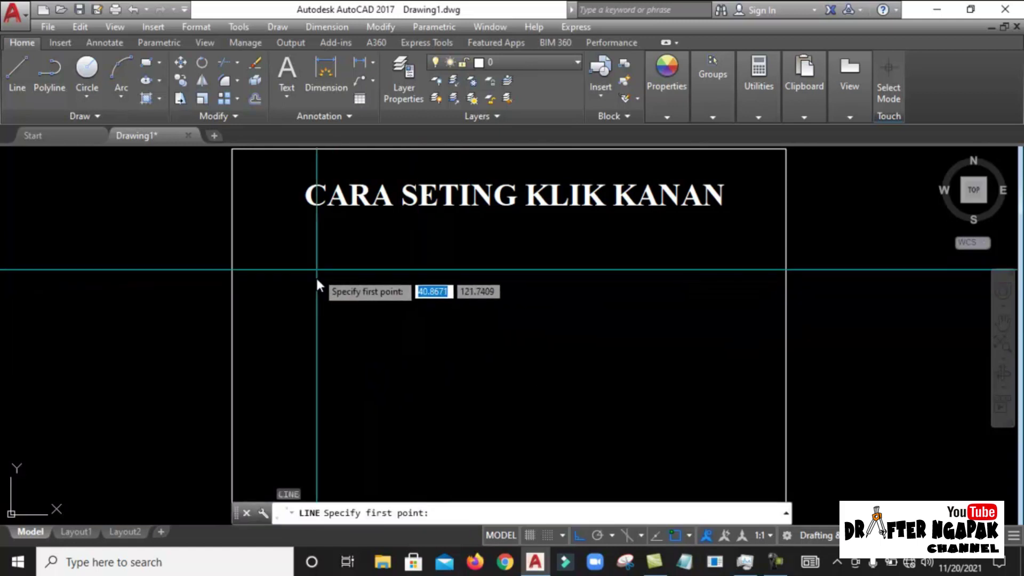
pyautogui.click(315, 289)
pyautogui.click(471, 291)
pyautogui.rightClick(593, 309)
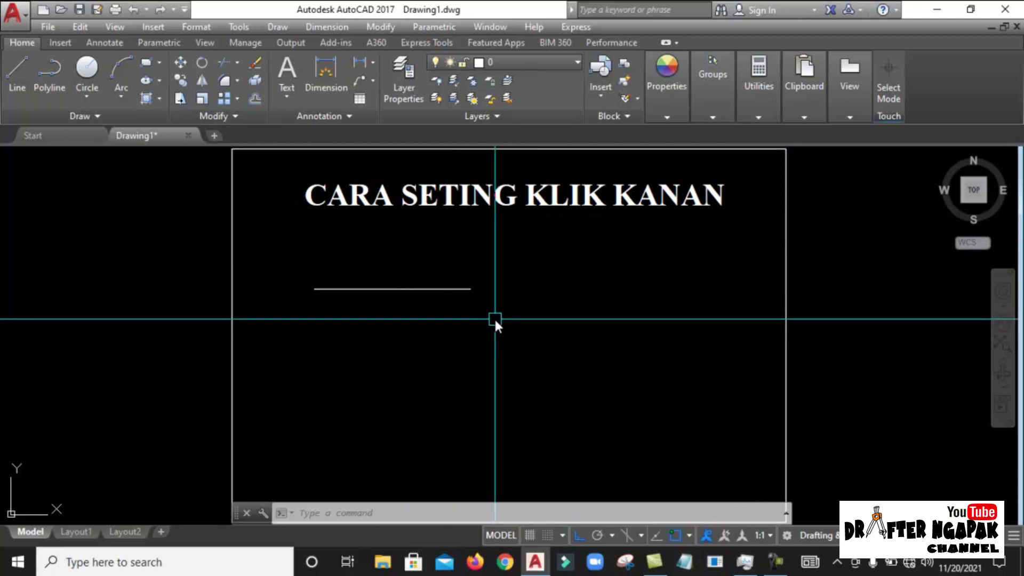
# Repeat LINE by right-click and draw a second horizontal line under the first
pyautogui.rightClick(517, 314)
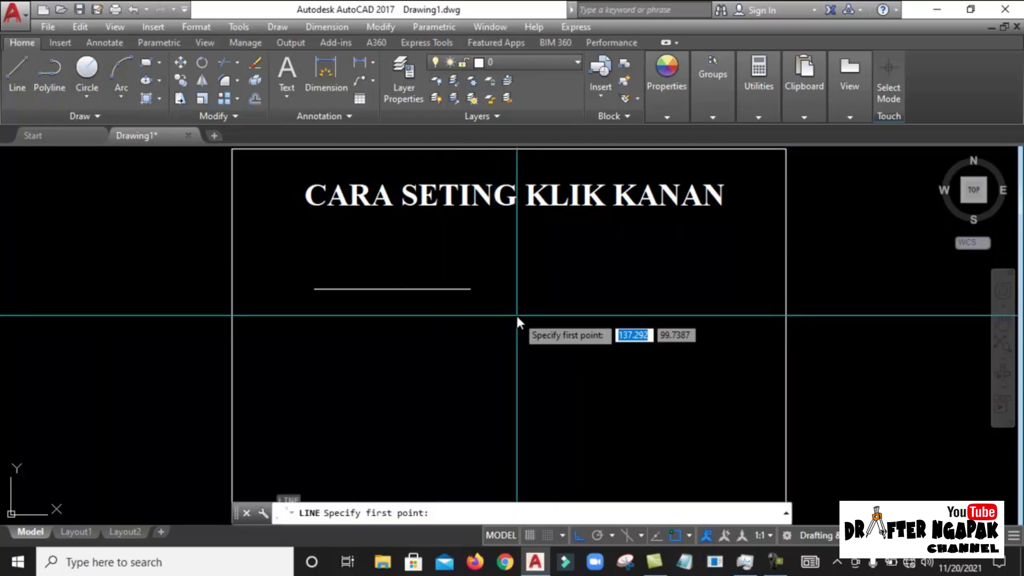
pyautogui.click(322, 327)
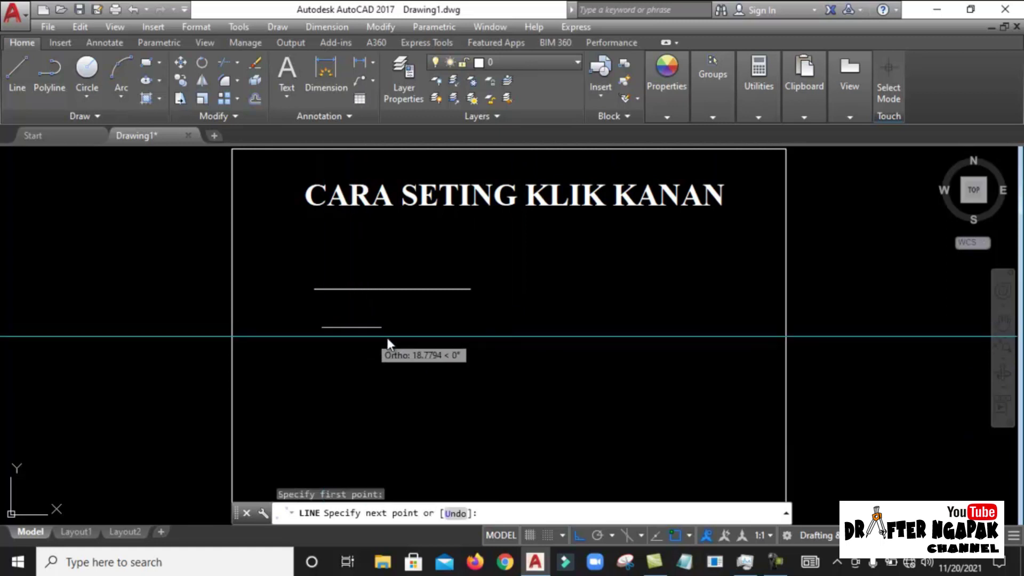
pyautogui.click(465, 338)
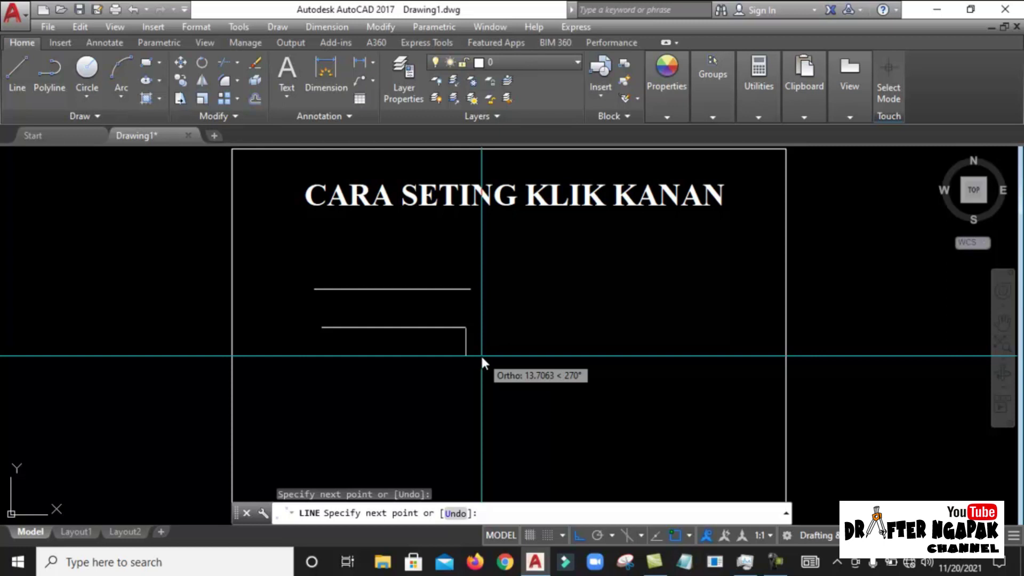
pyautogui.rightClick(481, 354)
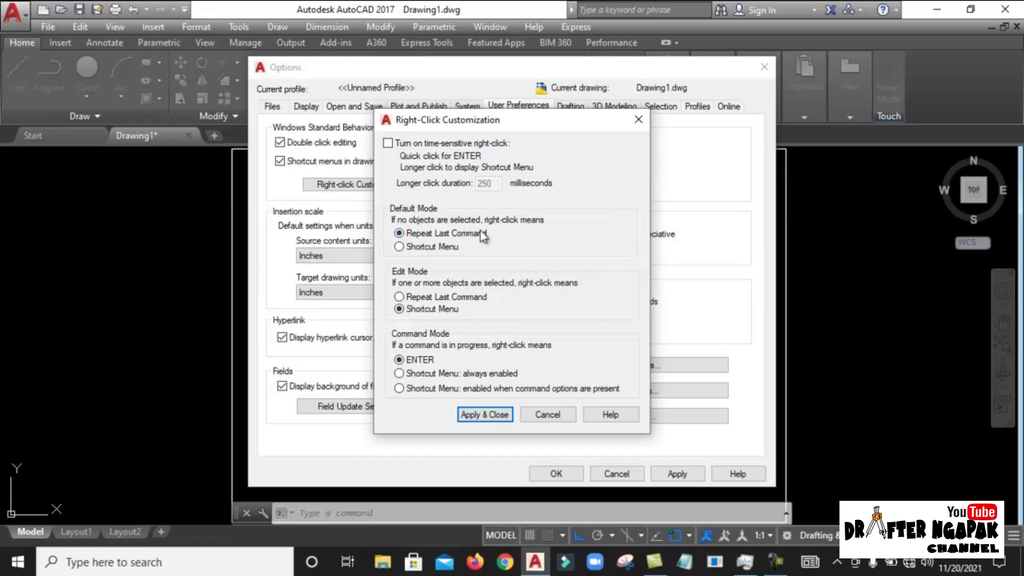
# Set right-click Default Mode to Shortcut Menu and apply the options
pyautogui.click(416, 248)
pyautogui.click(486, 416)
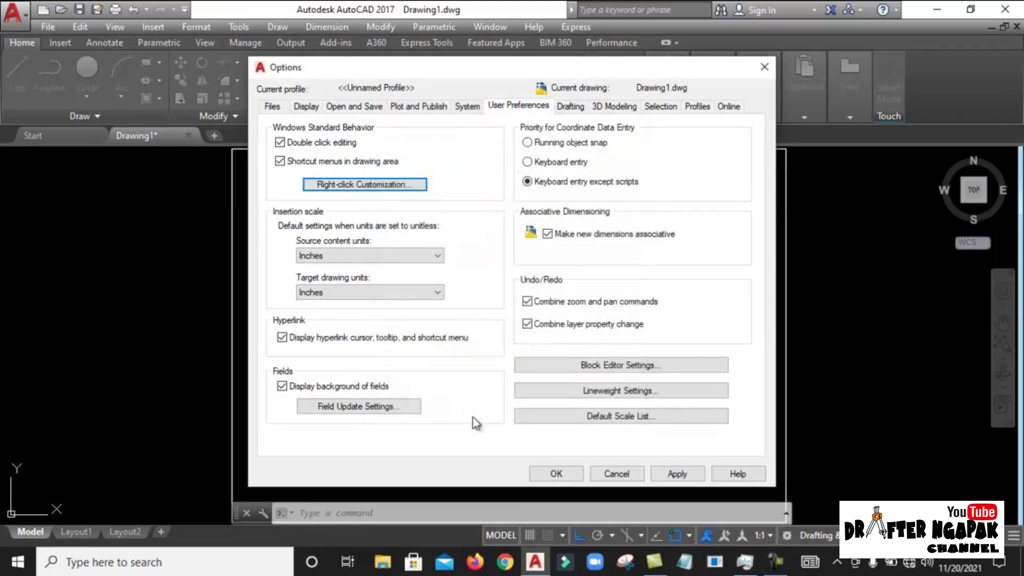
pyautogui.click(670, 471)
pyautogui.click(557, 474)
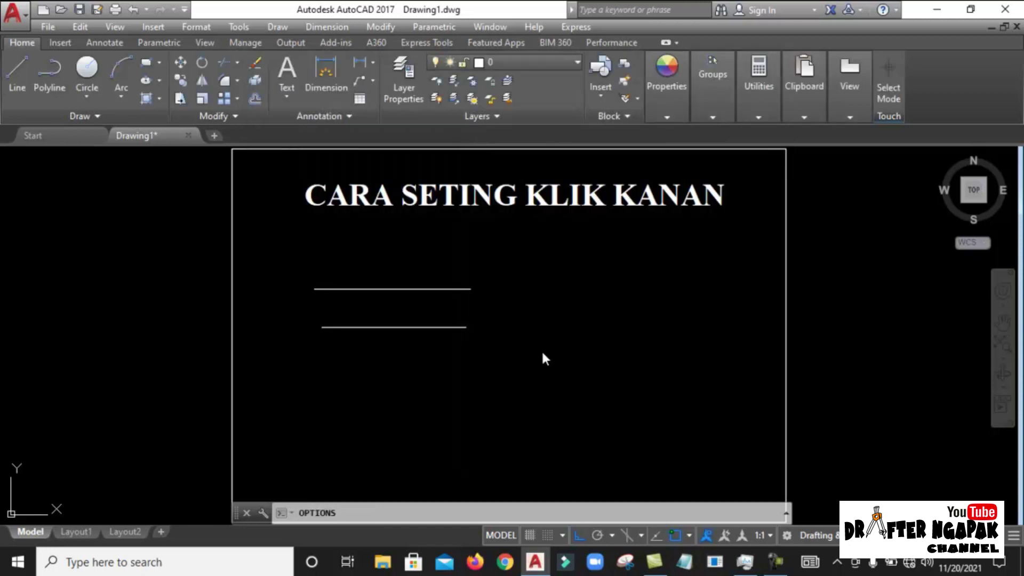
# Draw a third, shorter line below the others, then test and dismiss the right-click shortcut menu
pyautogui.write('l')
pyautogui.press('Return')
pyautogui.click(353, 377)
pyautogui.click(440, 384)
pyautogui.rightClick(470, 392)
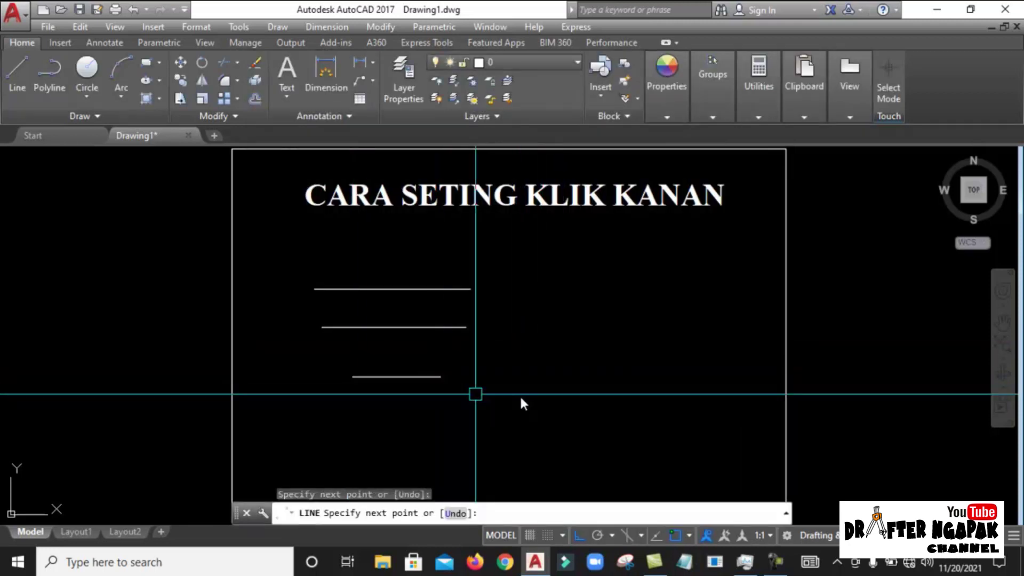
pyautogui.rightClick(573, 333)
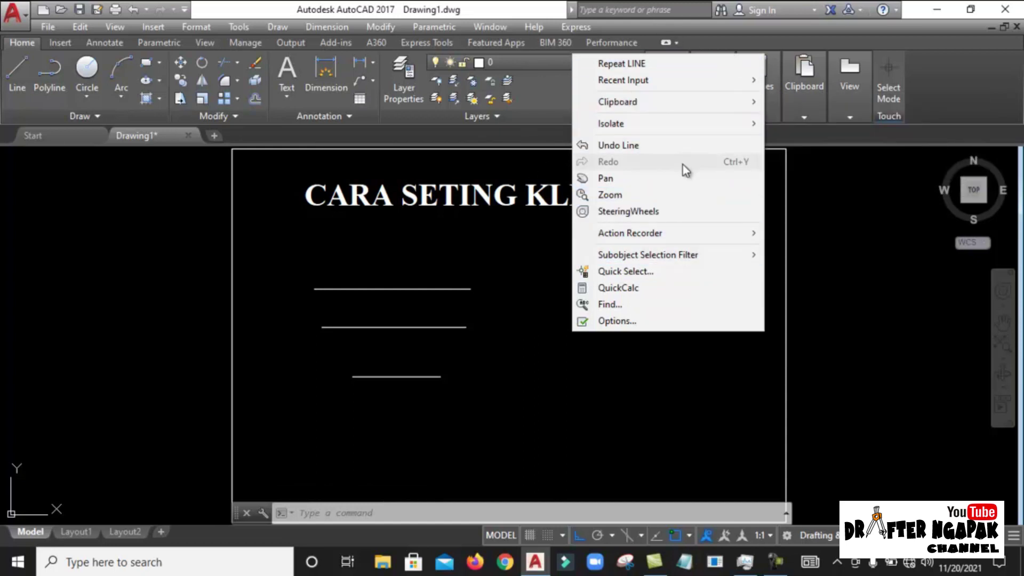
pyautogui.click(532, 328)
pyautogui.press('Escape')
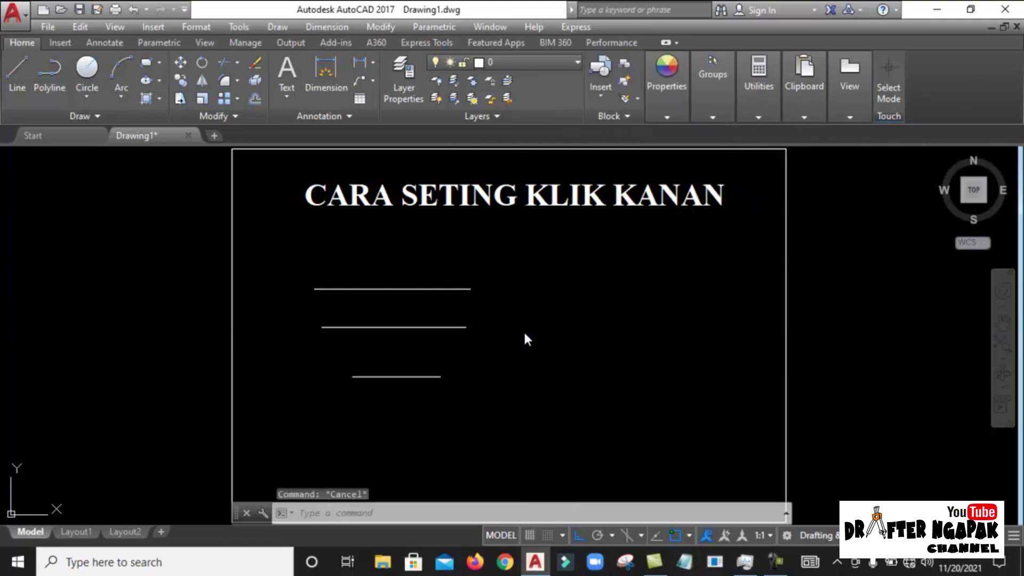
# Reopen Right-click Customization from Options (OP)
pyautogui.write('op')
pyautogui.press('Return')
pyautogui.click(391, 184)
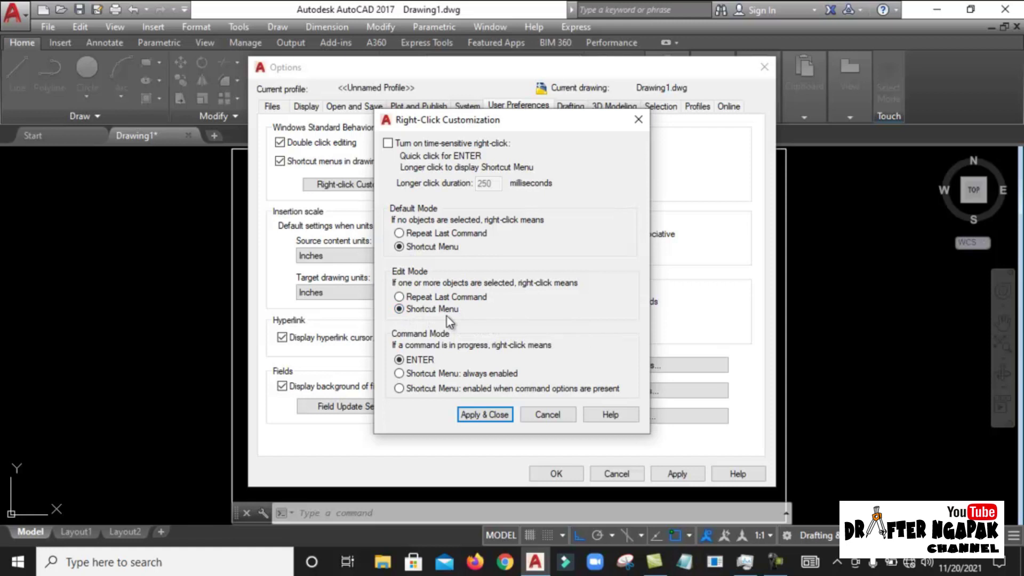
# Switch right-click Default Mode back to Repeat Last Command and apply the options
pyautogui.click(490, 415)
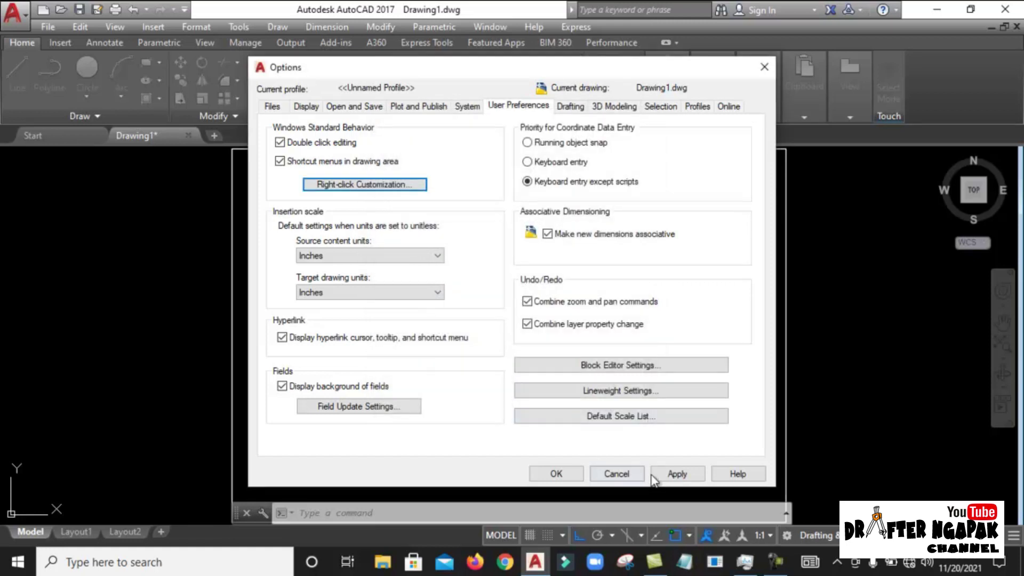
pyautogui.click(365, 184)
pyautogui.click(424, 235)
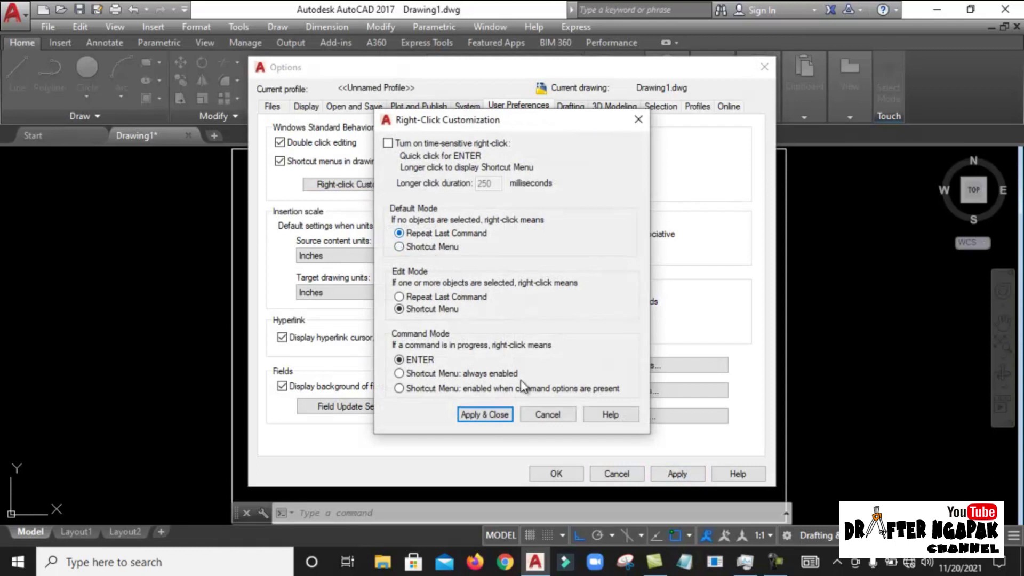
pyautogui.click(485, 414)
pyautogui.click(673, 474)
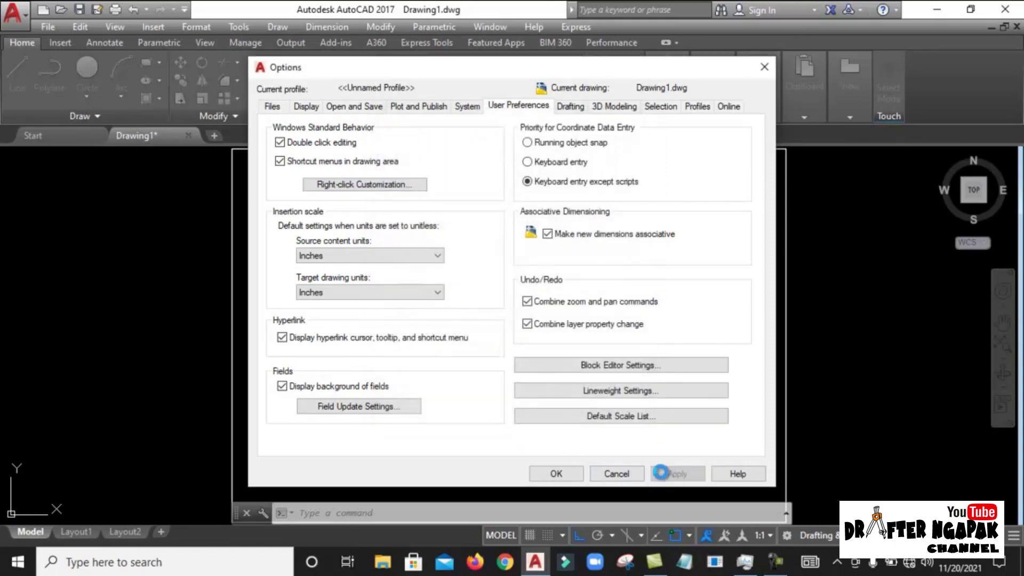
pyautogui.click(555, 474)
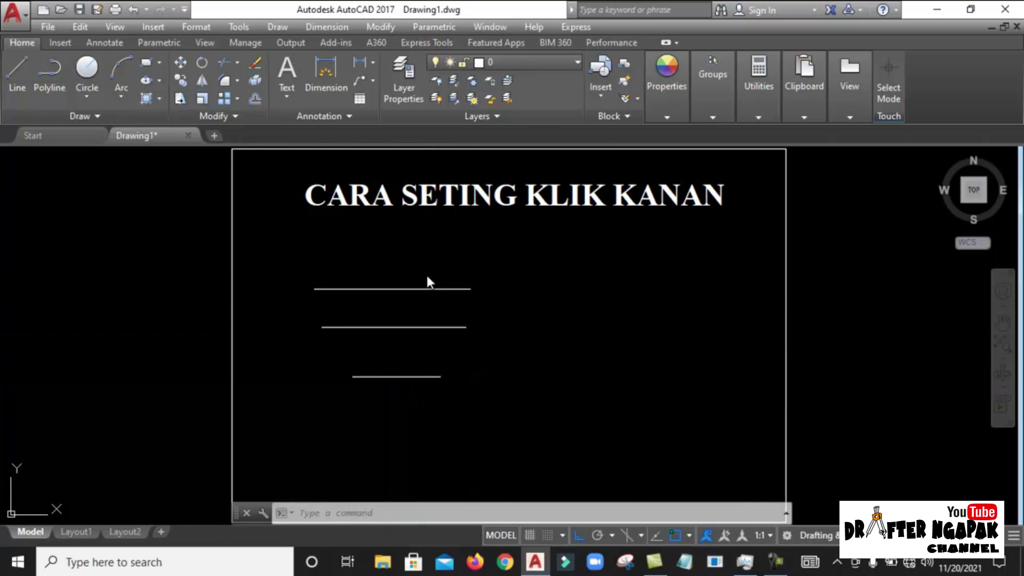
# Hide the top line, then crossing-select the two lines and hide them via Isolate > Hide Objects
pyautogui.click(422, 288)
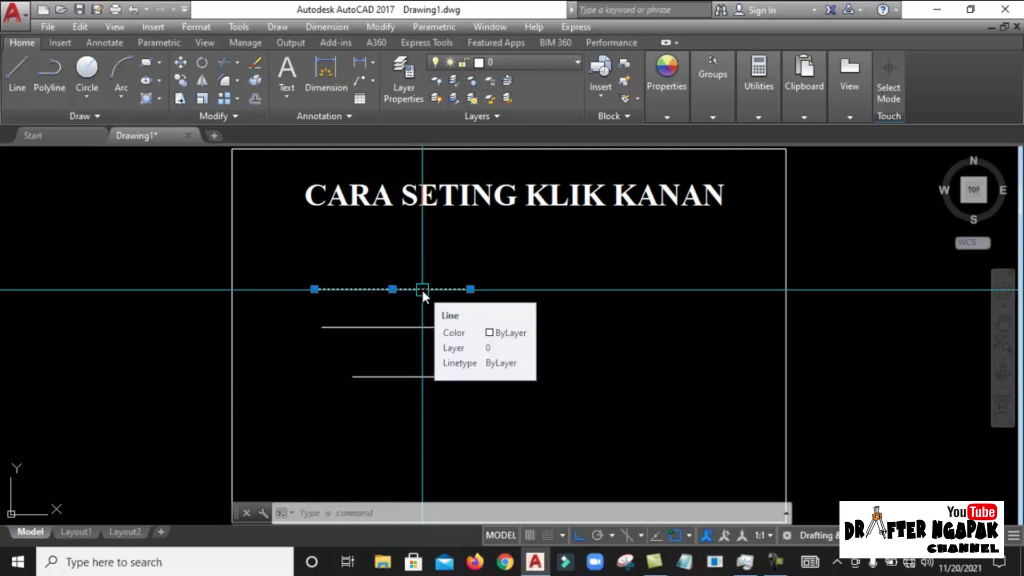
pyautogui.rightClick(421, 288)
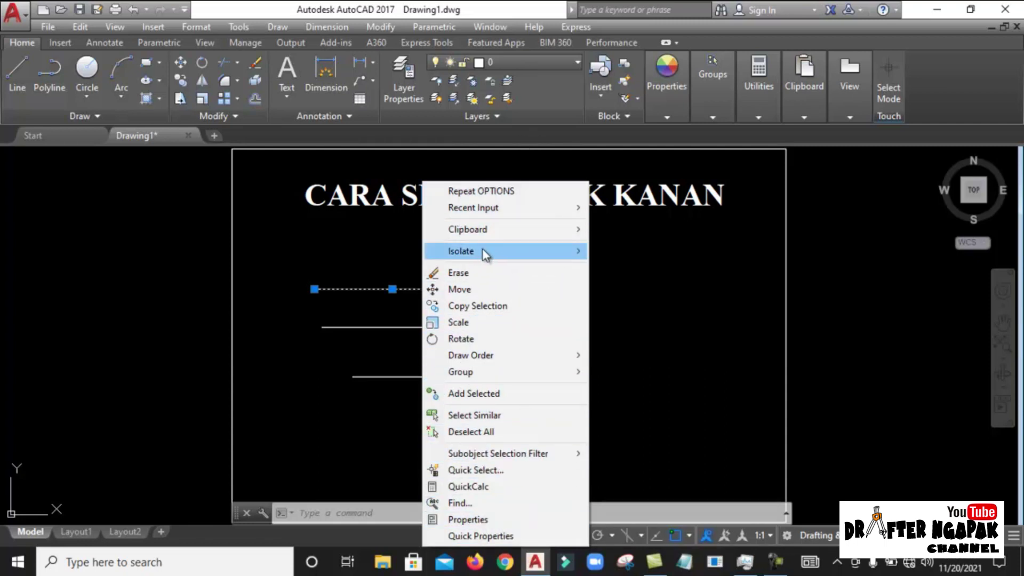
pyautogui.moveTo(472, 251)
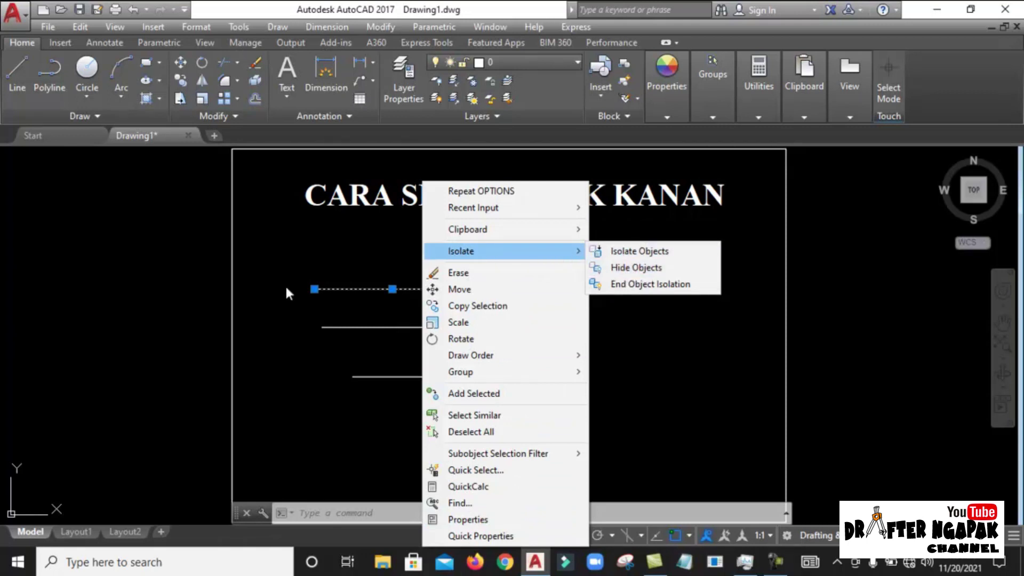
pyautogui.click(643, 268)
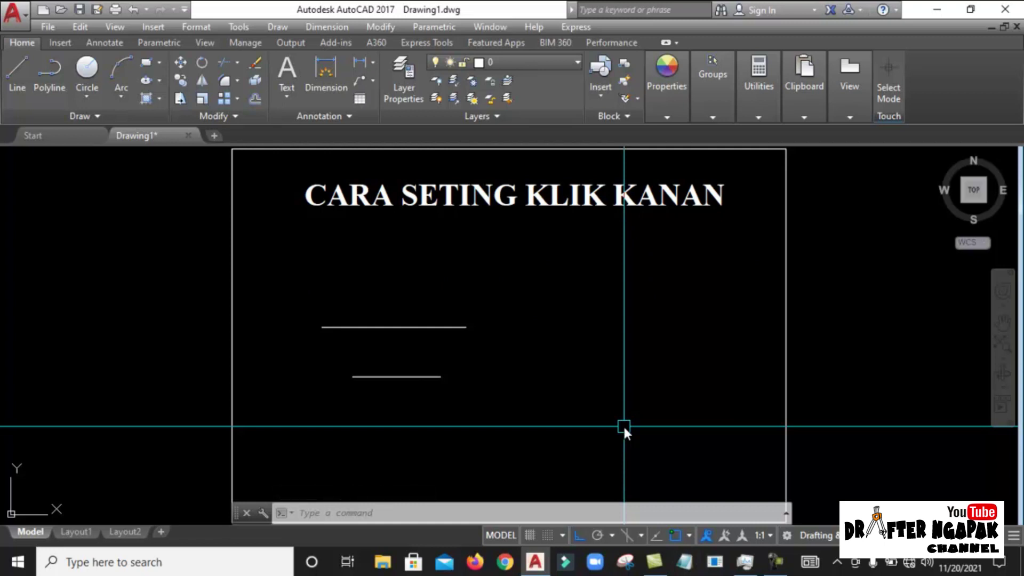
pyautogui.click(459, 425)
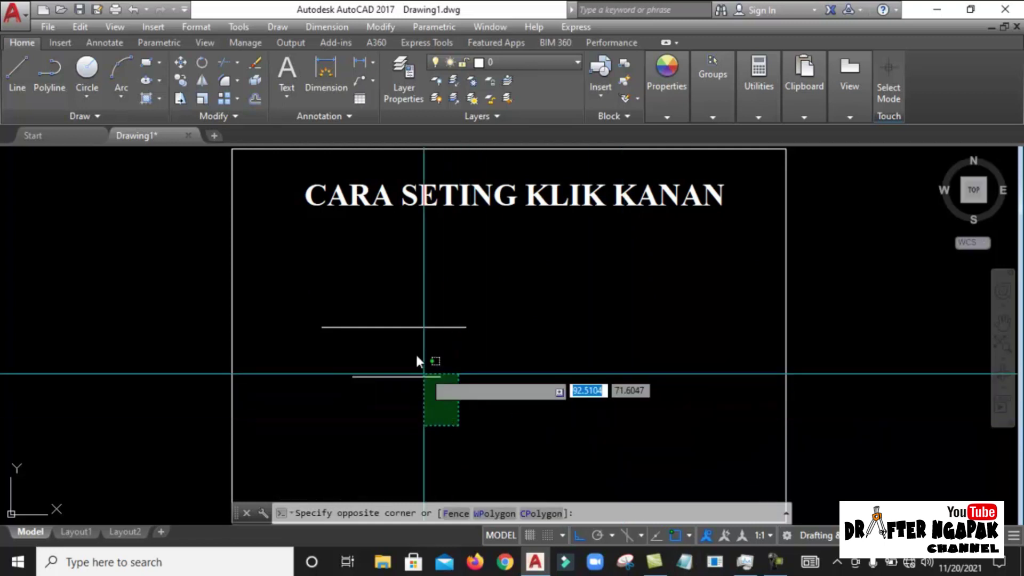
pyautogui.click(400, 315)
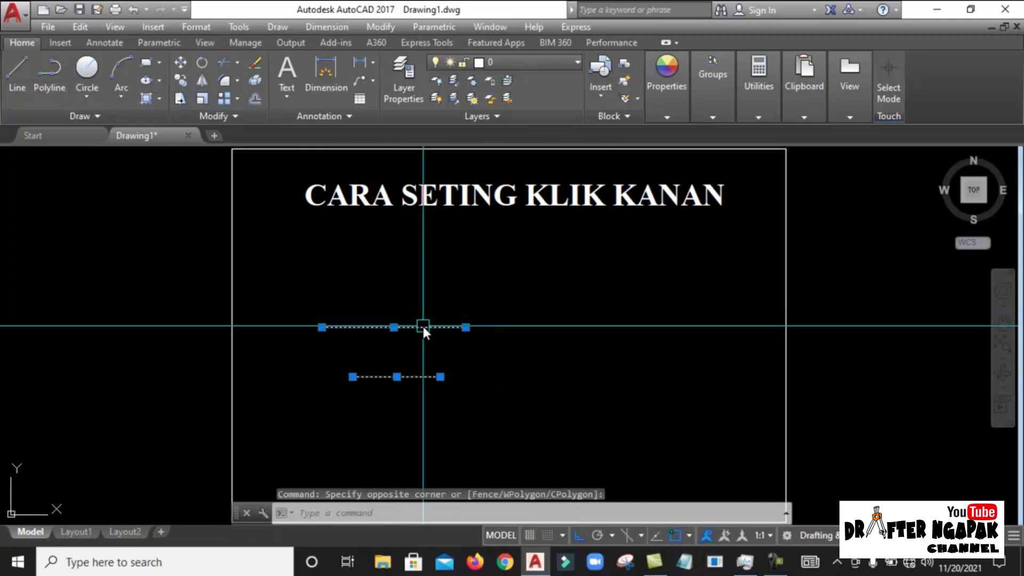
pyautogui.rightClick(424, 331)
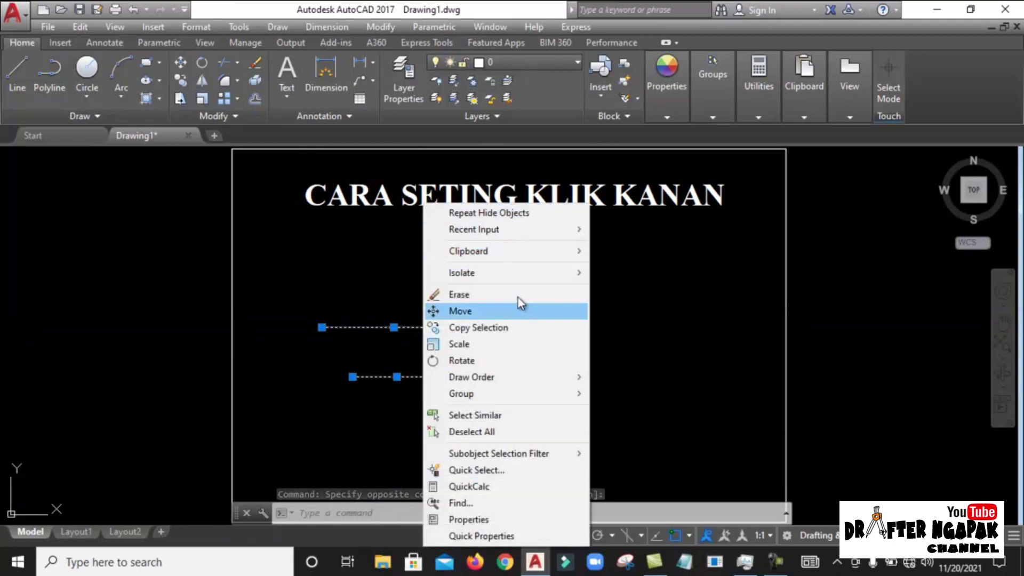
pyautogui.click(632, 289)
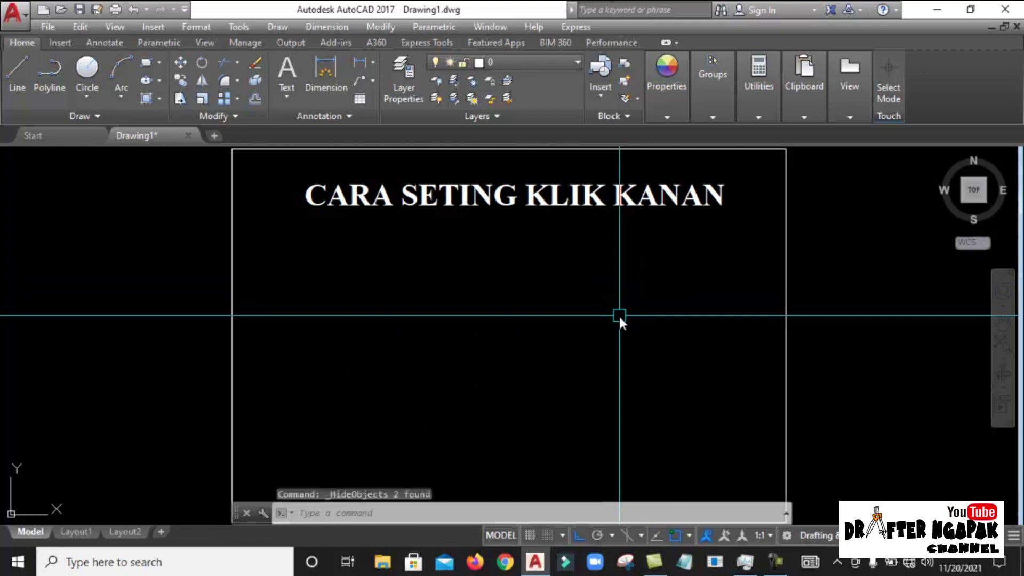
# End Object Isolation from the right-click menu so all three lines reappear
pyautogui.click(787, 297)
pyautogui.rightClick(788, 296)
pyautogui.moveTo(827, 251)
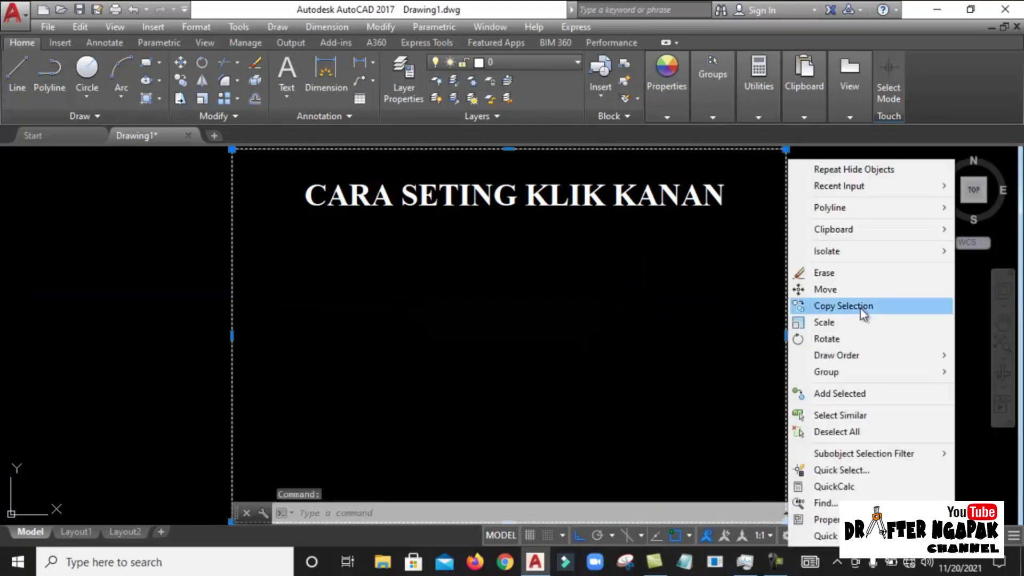
pyautogui.click(707, 284)
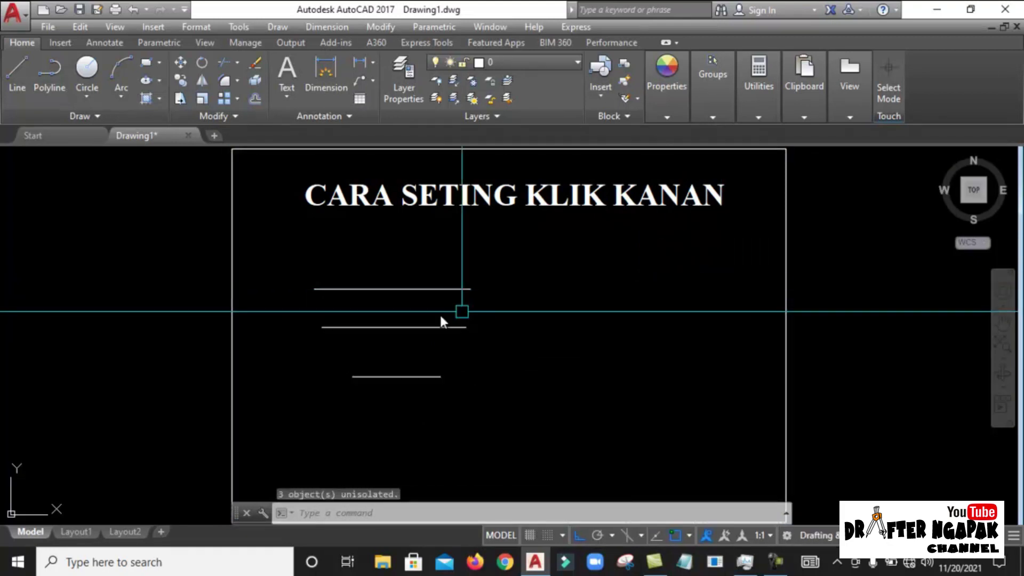
# Review Right-click Customization in Options (Repeat Last Command, Shortcut Menu, ENTER) and close it unchanged
pyautogui.write('op')
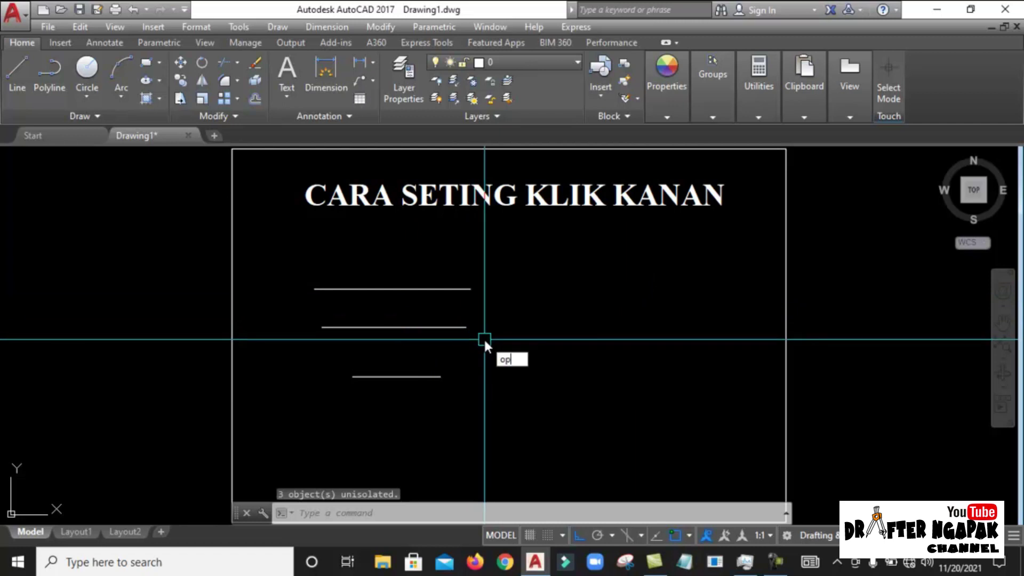
pyautogui.press('Return')
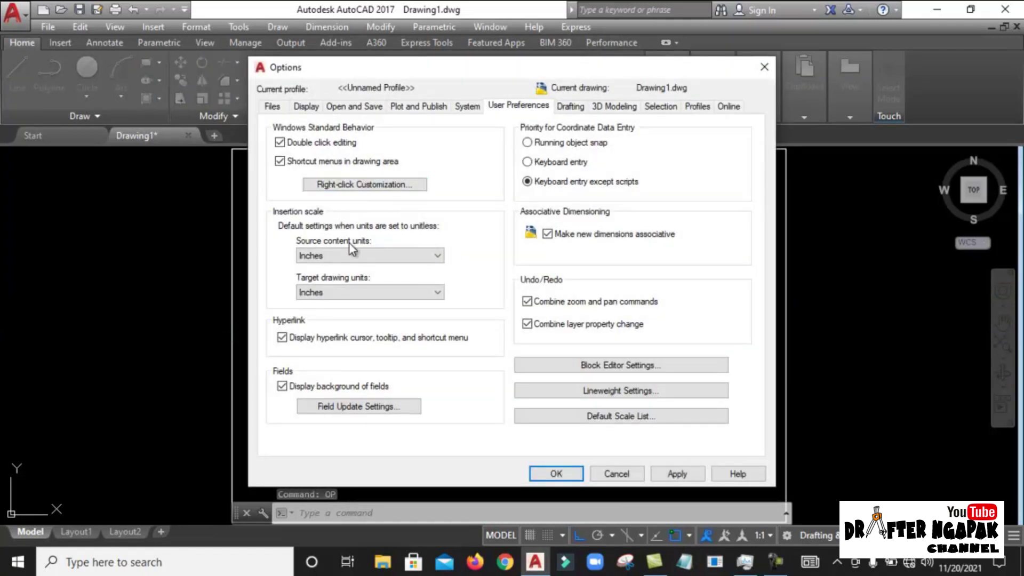
pyautogui.click(390, 185)
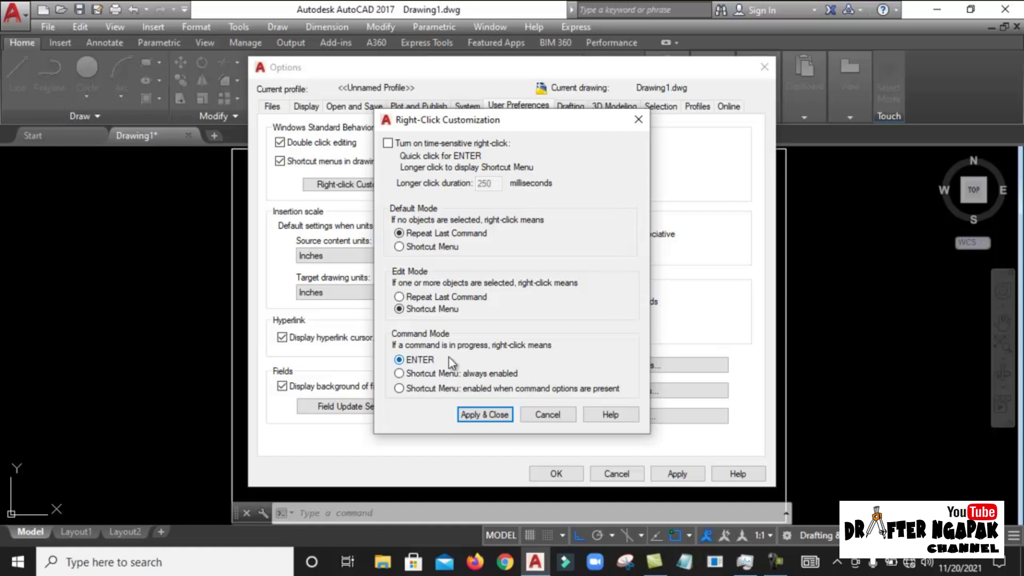
pyautogui.click(482, 415)
pyautogui.click(676, 473)
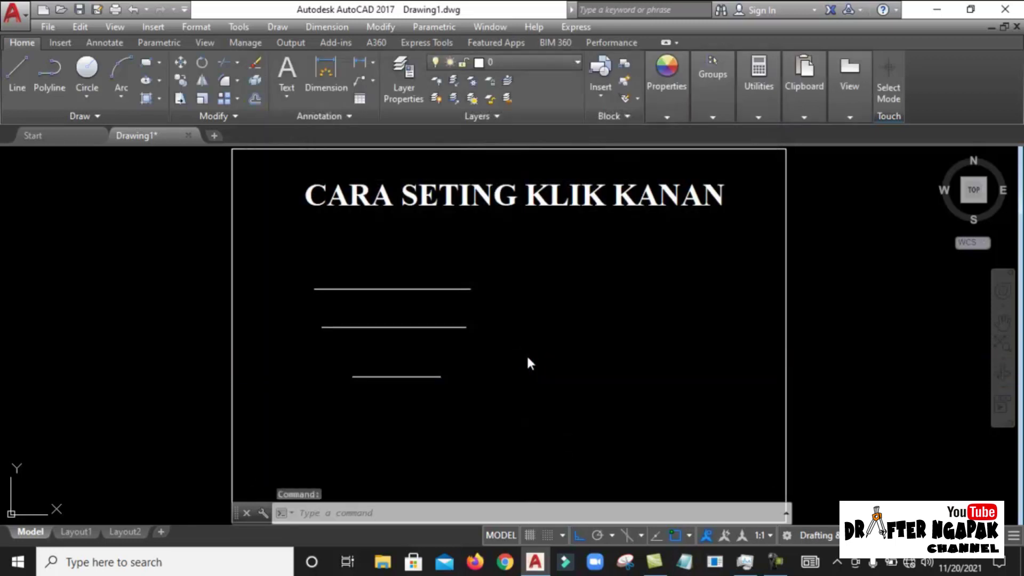
# Repeat LINE by right-click and draw a horizontal line right of the earlier lines
pyautogui.rightClick(527, 354)
pyautogui.click(517, 317)
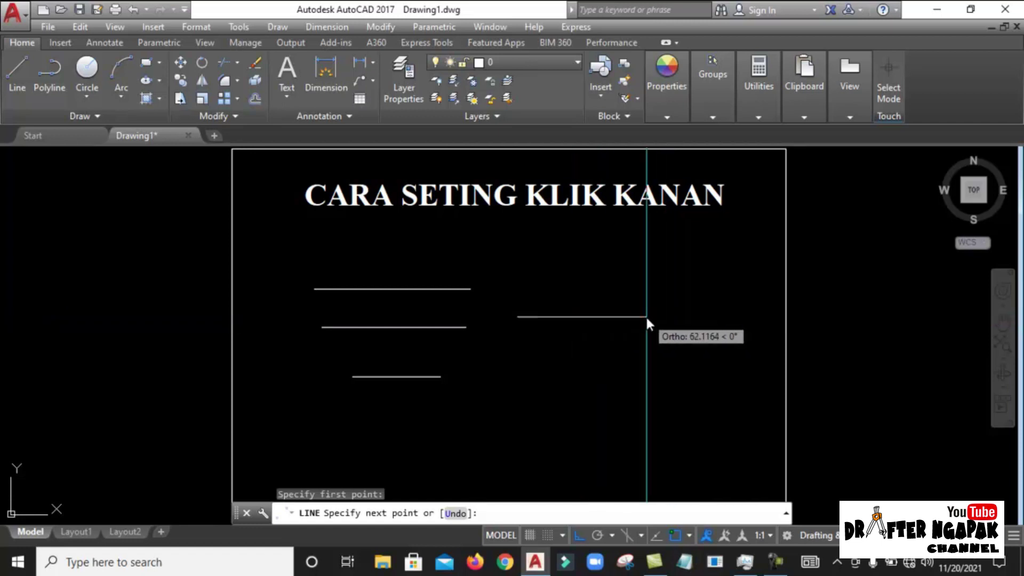
pyautogui.click(646, 317)
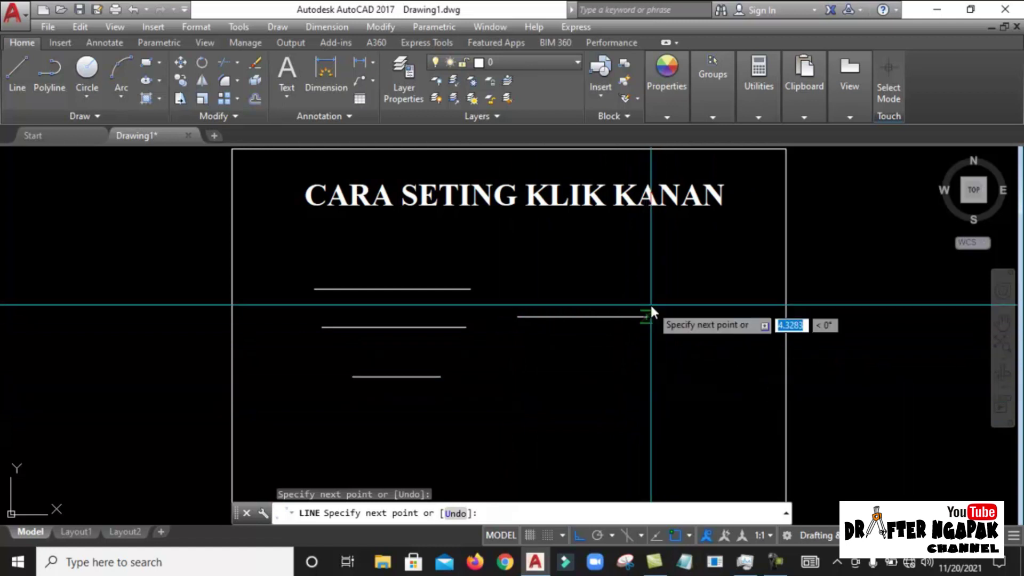
pyautogui.rightClick(673, 366)
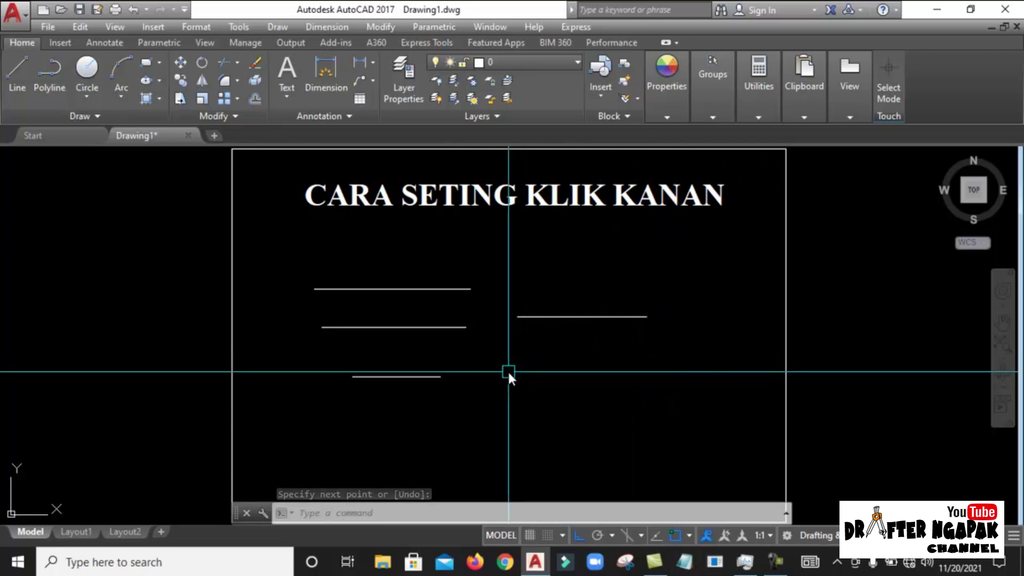
# Draw another horizontal line below it with L, then undo the last action
pyautogui.write('L')
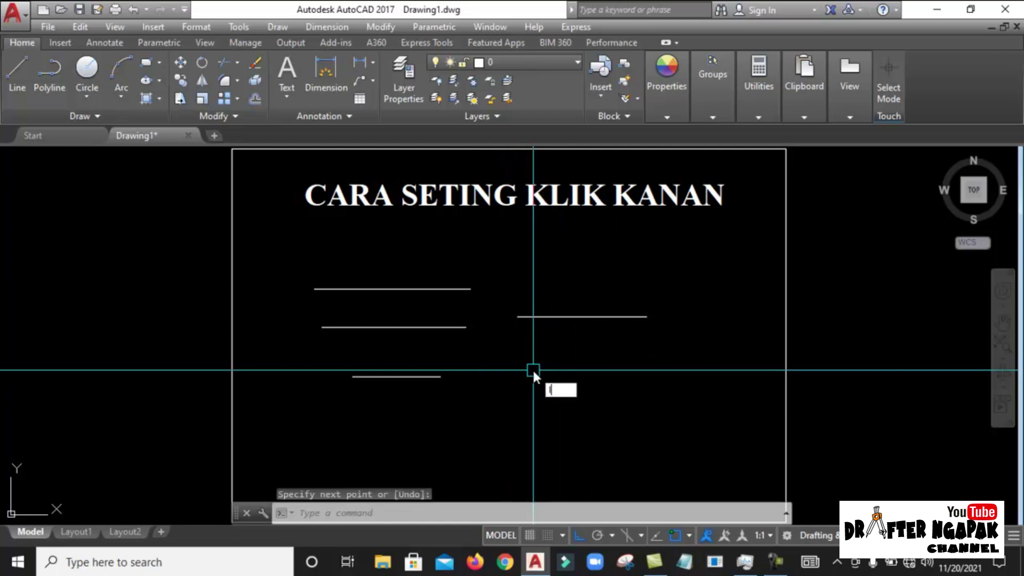
pyautogui.press('Return')
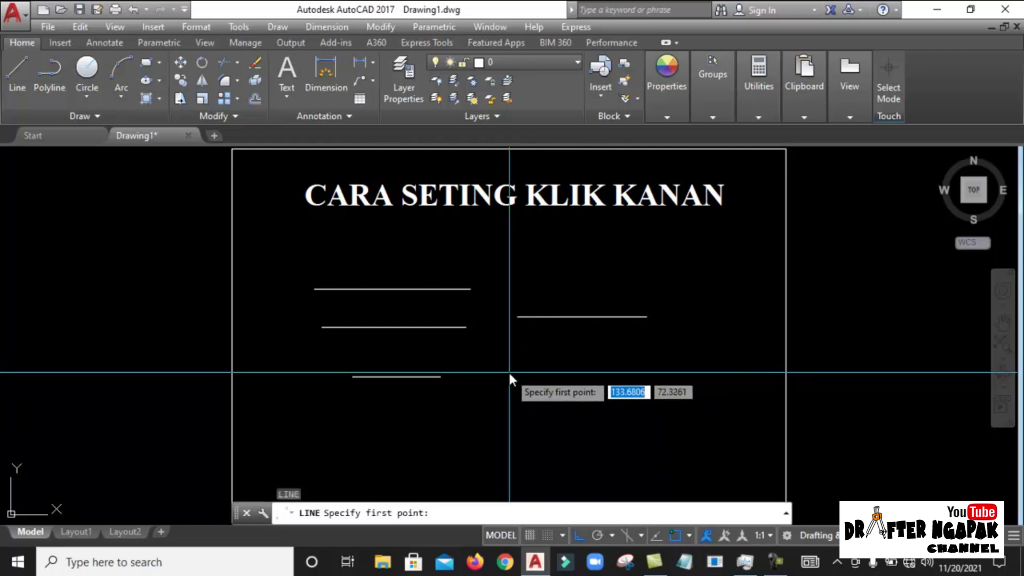
pyautogui.click(510, 372)
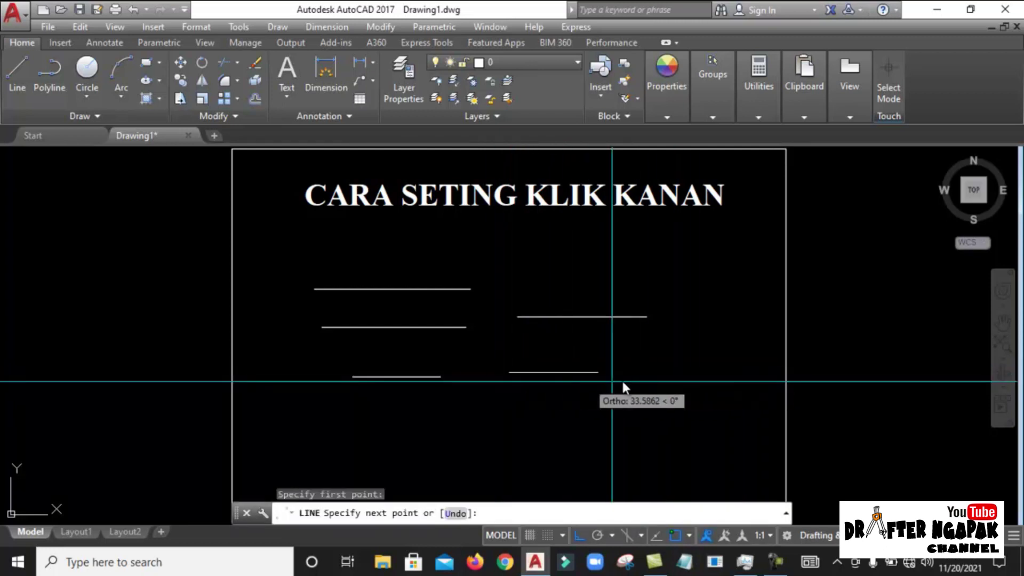
pyautogui.click(655, 372)
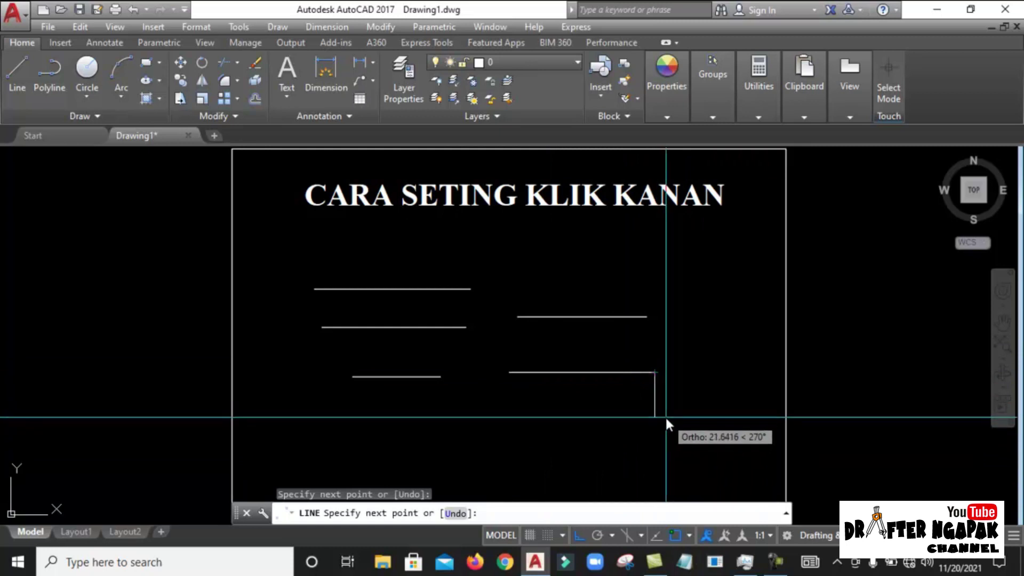
pyautogui.rightClick(666, 420)
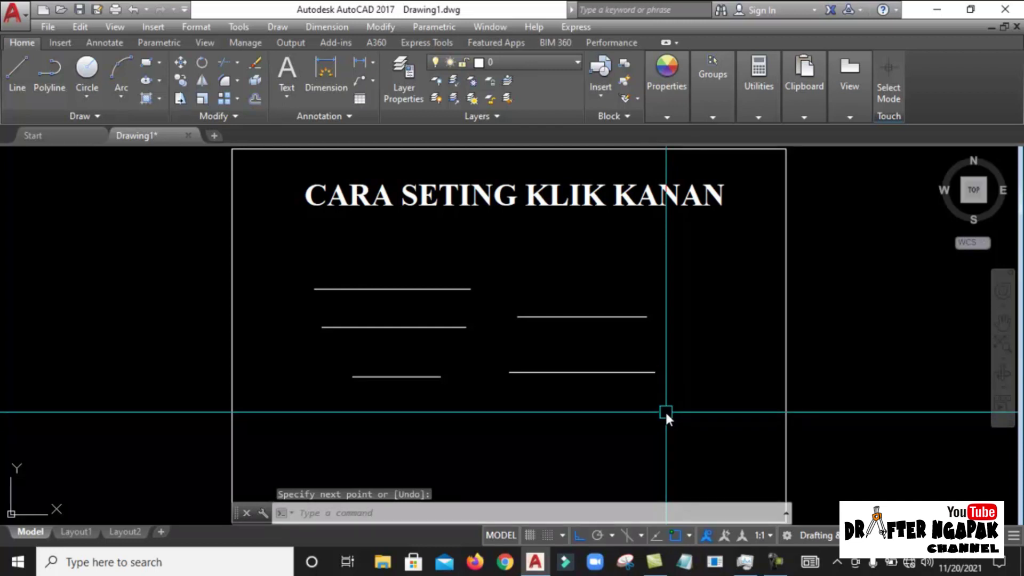
pyautogui.hotkey('ctrl', 'z')
pyautogui.hotkey('ctrl', 'z')
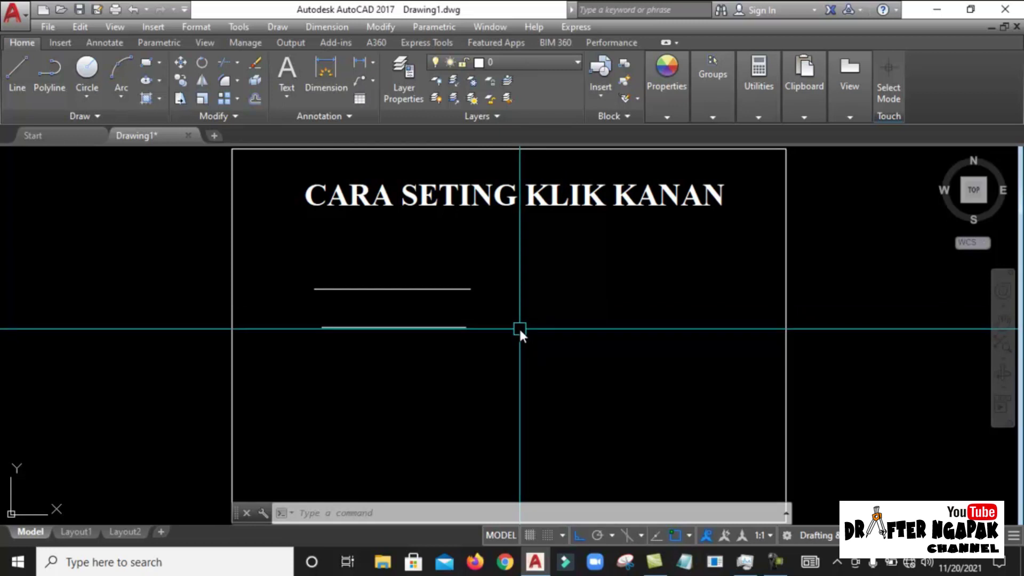
pyautogui.write('op')
pyautogui.press('Return')
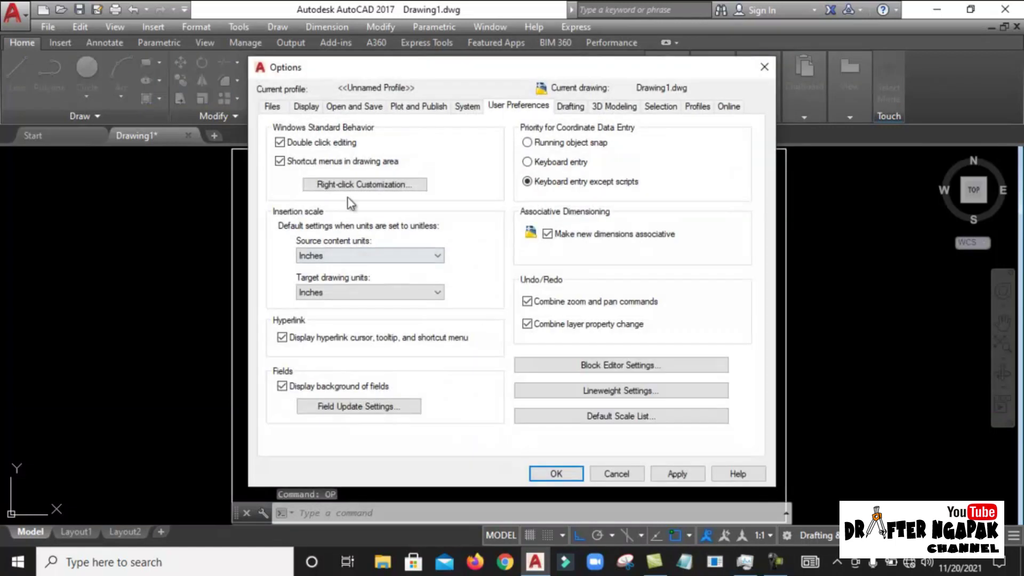
pyautogui.click(347, 185)
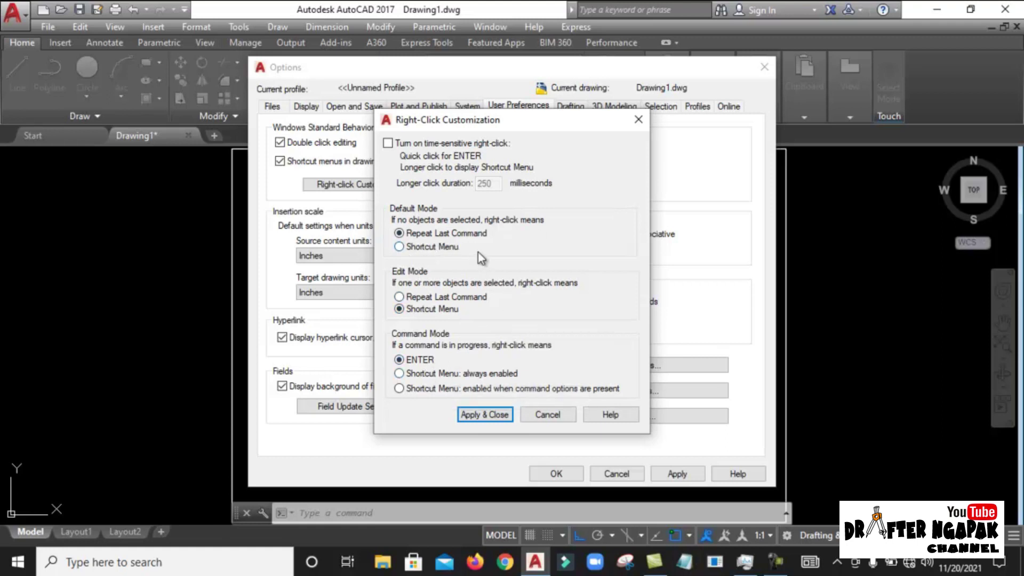
pyautogui.moveTo(507, 121); pyautogui.dragTo(496, 102)
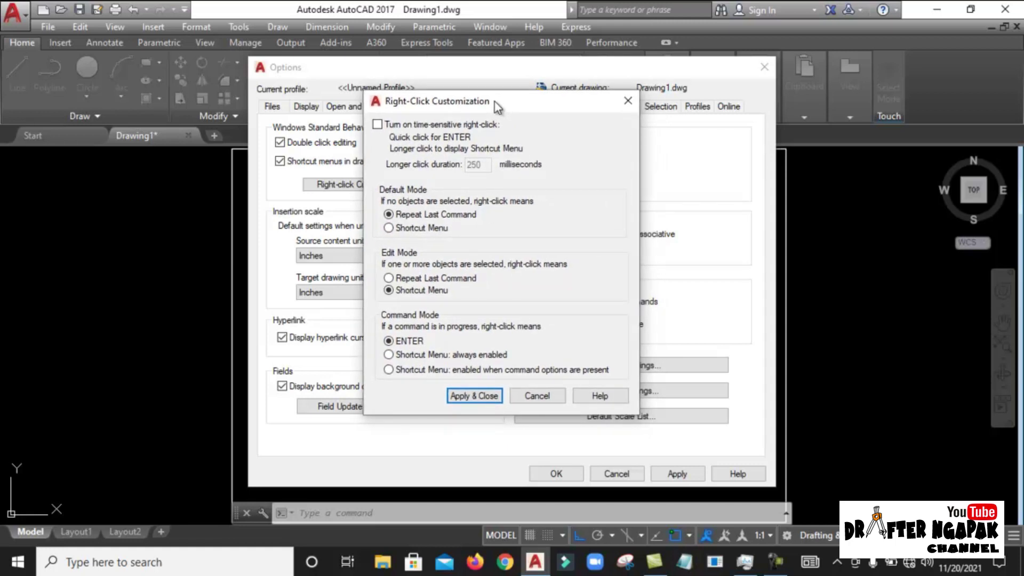
pyautogui.moveTo(496, 107); pyautogui.dragTo(514, 113)
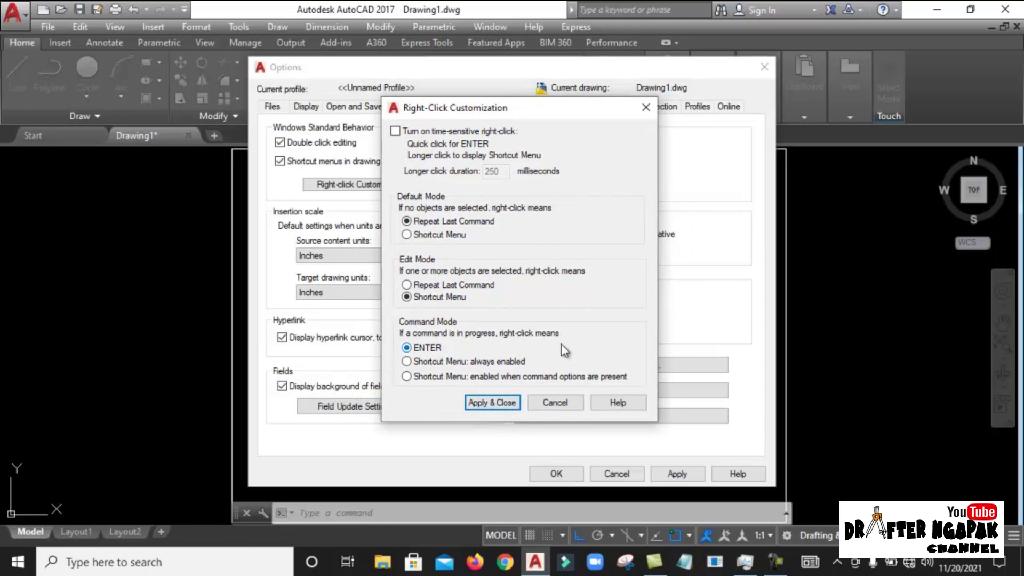
pyautogui.click(491, 404)
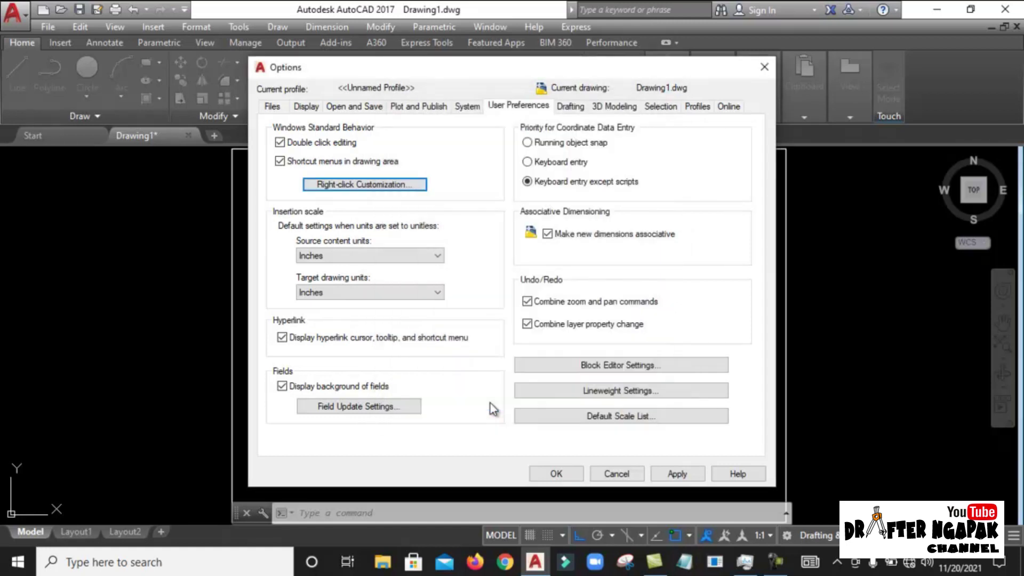
pyautogui.click(676, 472)
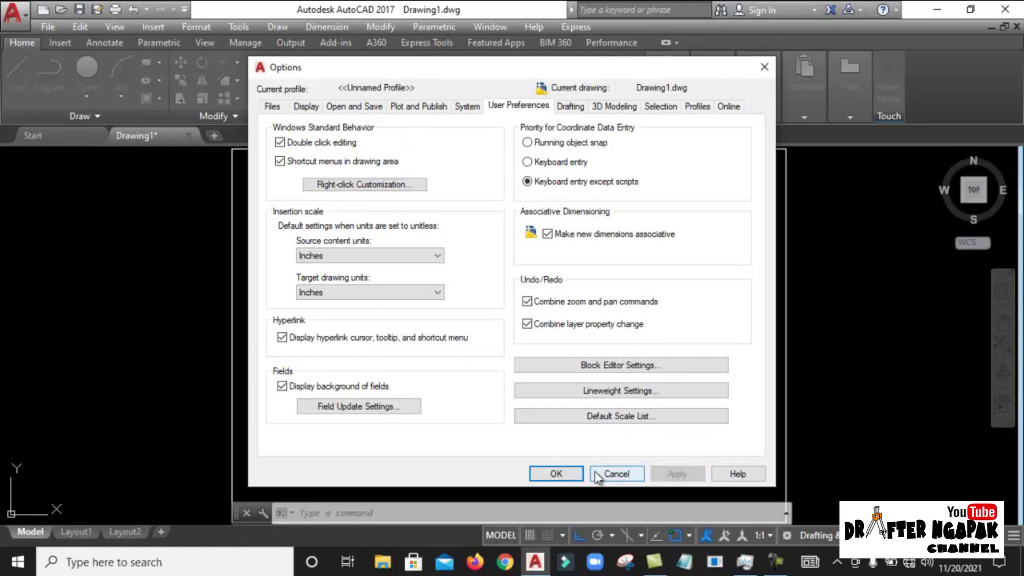
pyautogui.click(559, 469)
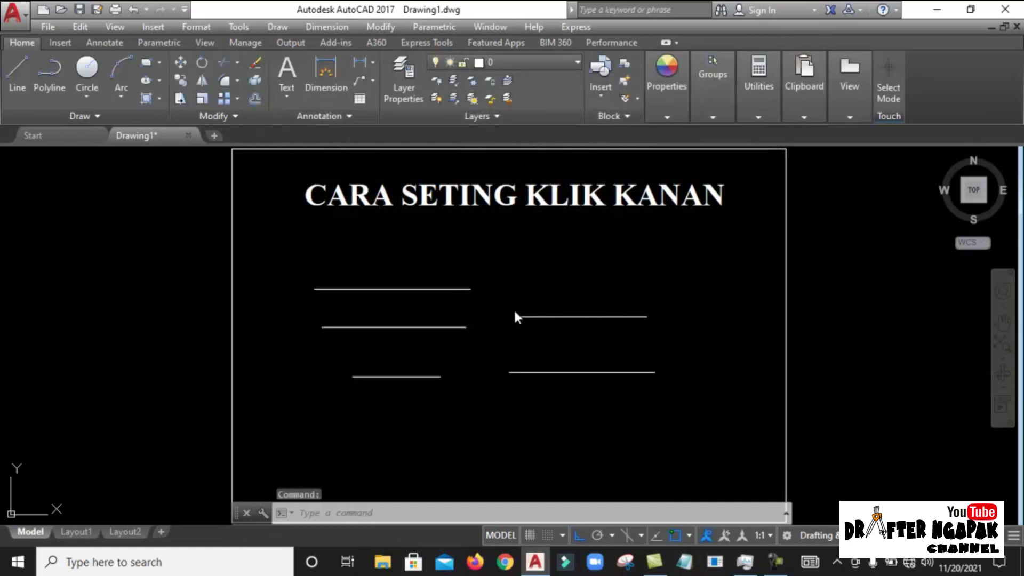